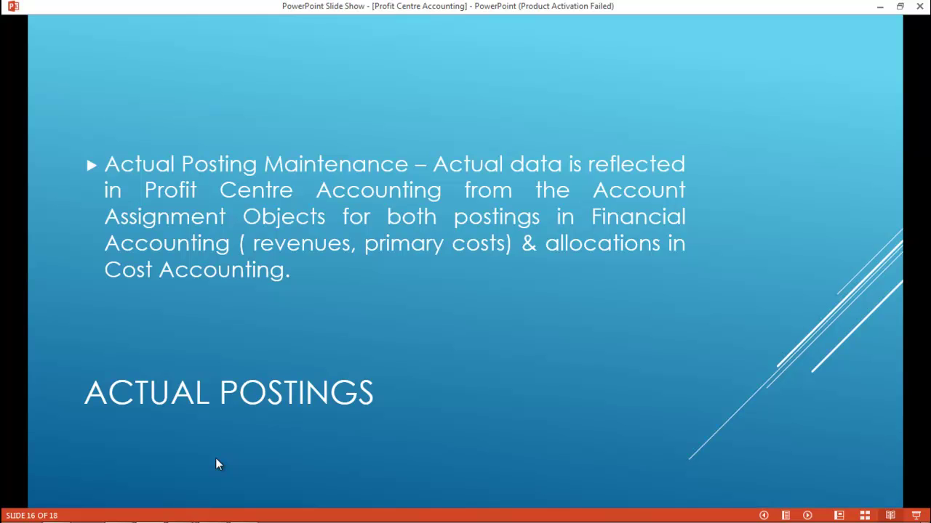
- Advance the presentation to the Define Document Types slide, then switch to SAP and open the SAP Reference IMG through transaction SPRO
left_click(215, 460)
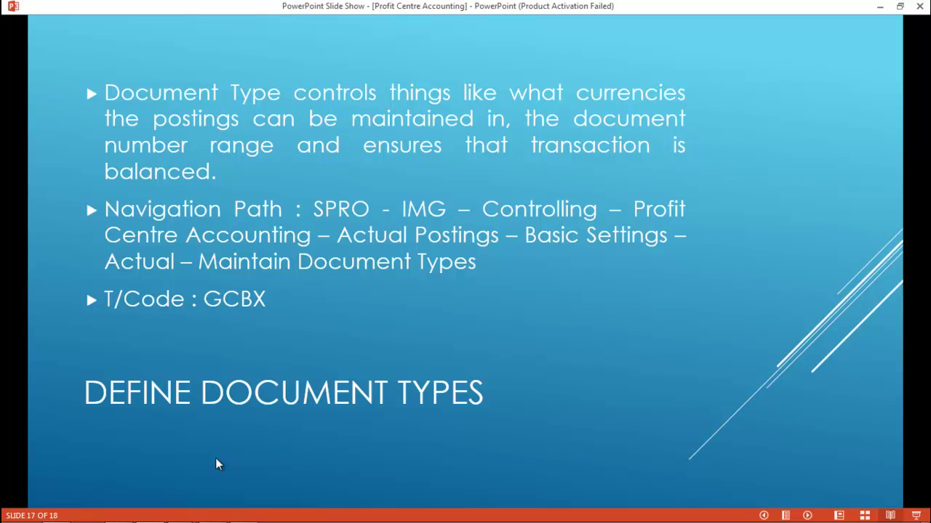
key("alt+Tab")
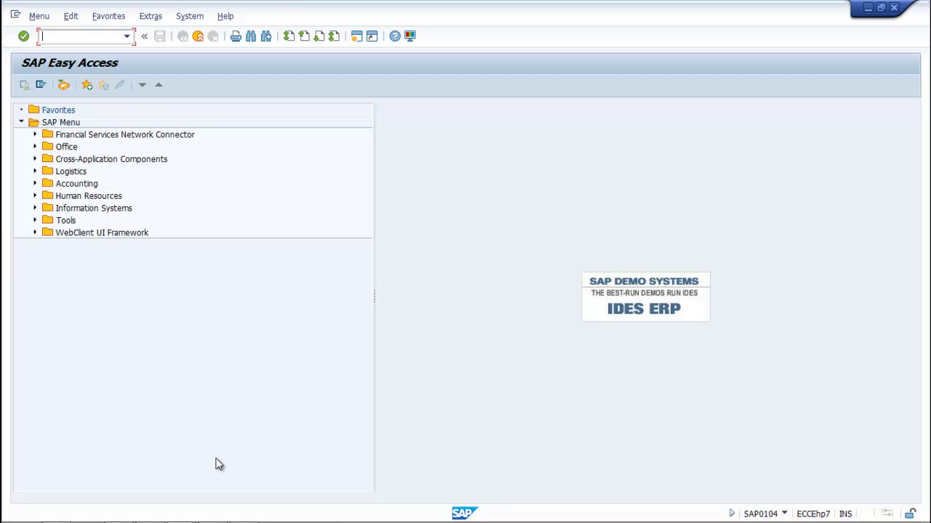
type("SPRO")
key("Return")
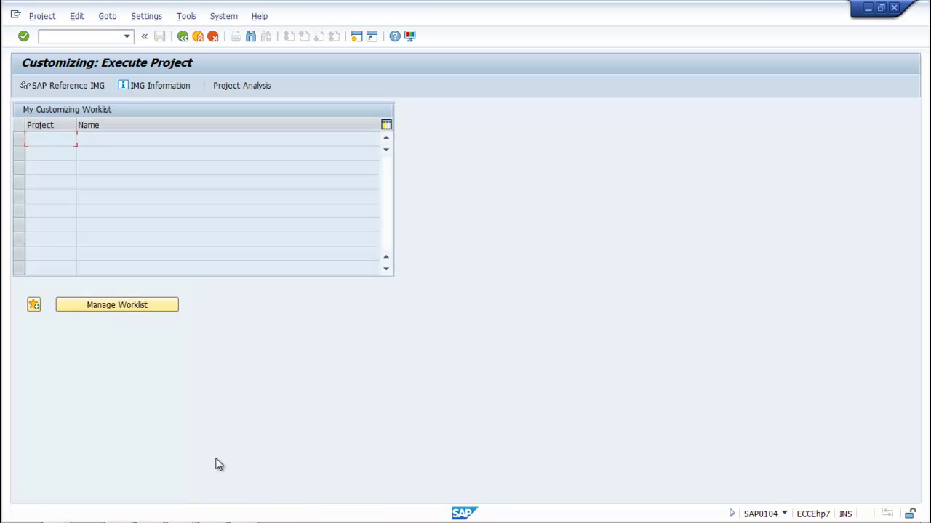
key("F5")
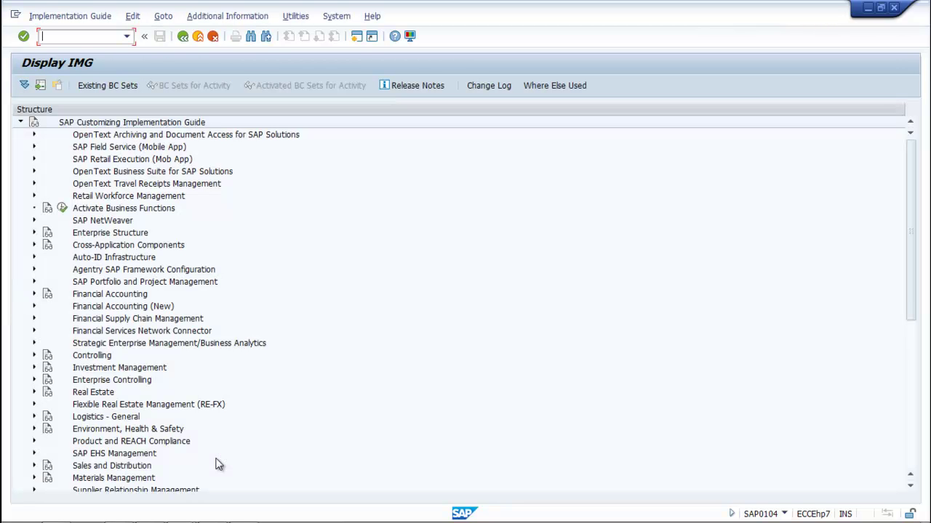
- Expand the Controlling node and its Profit Center Accounting node in the implementation guide
left_click(34, 355)
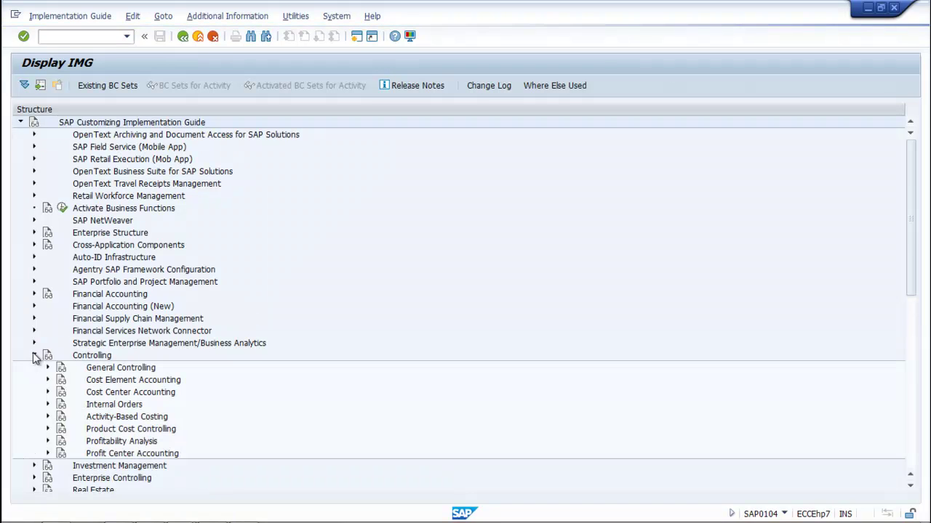
scroll(357, 412, "down", 2)
scroll(356, 413, "down", 2)
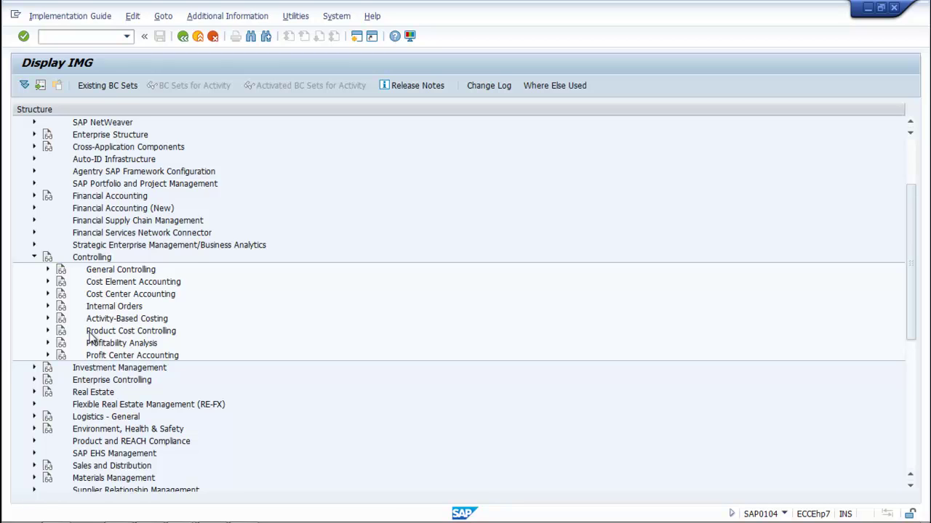
scroll(92, 336, "down", 2)
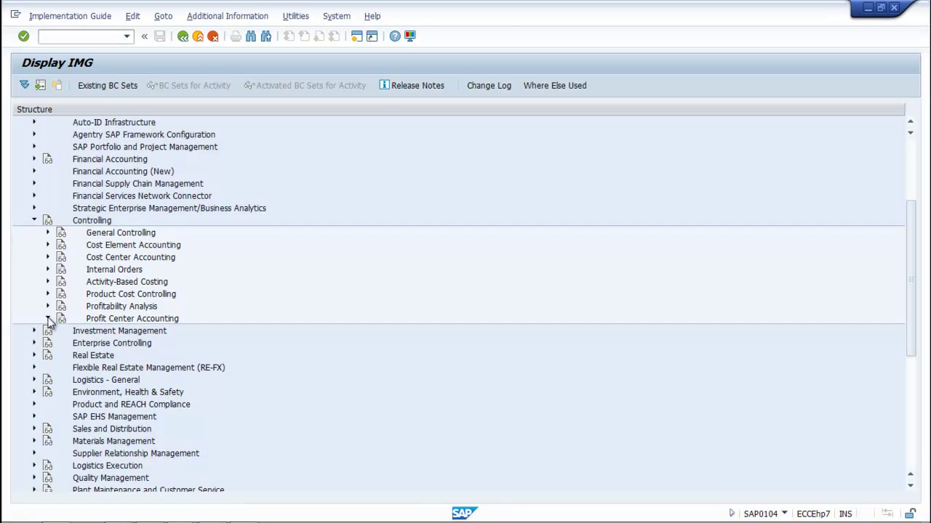
left_click(47, 319)
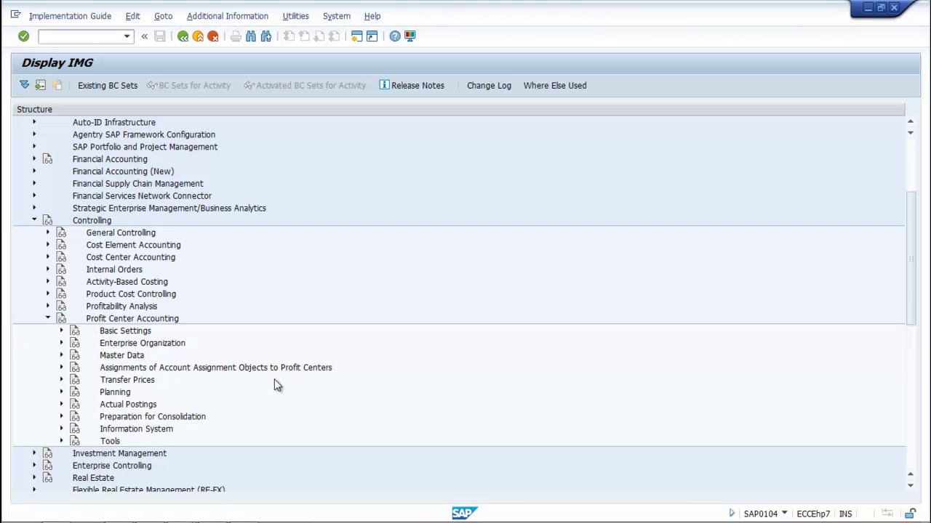
- Expand Actual Postings and Basic Settings: Actual under Profit Center Accounting, and open the Maintain Document Types activity
scroll(274, 379, "down", 3)
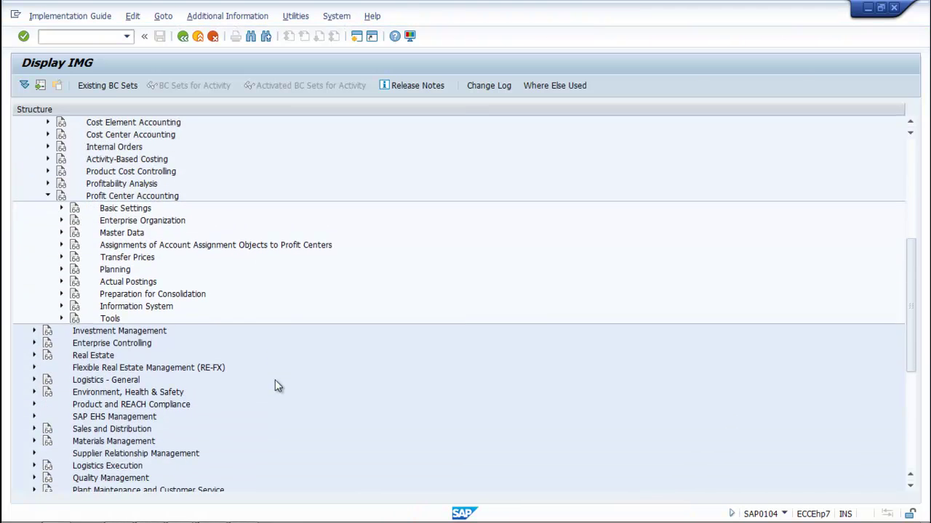
left_click(61, 283)
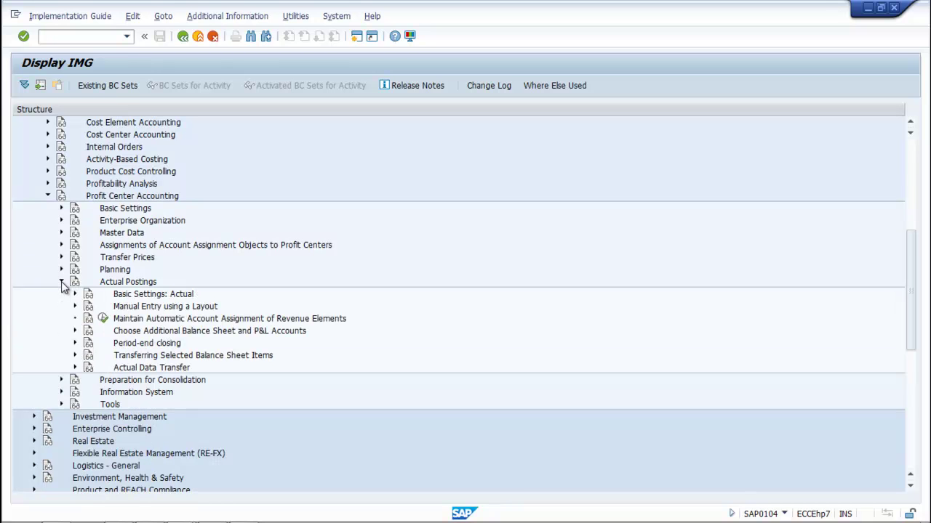
scroll(304, 358, "down", 2)
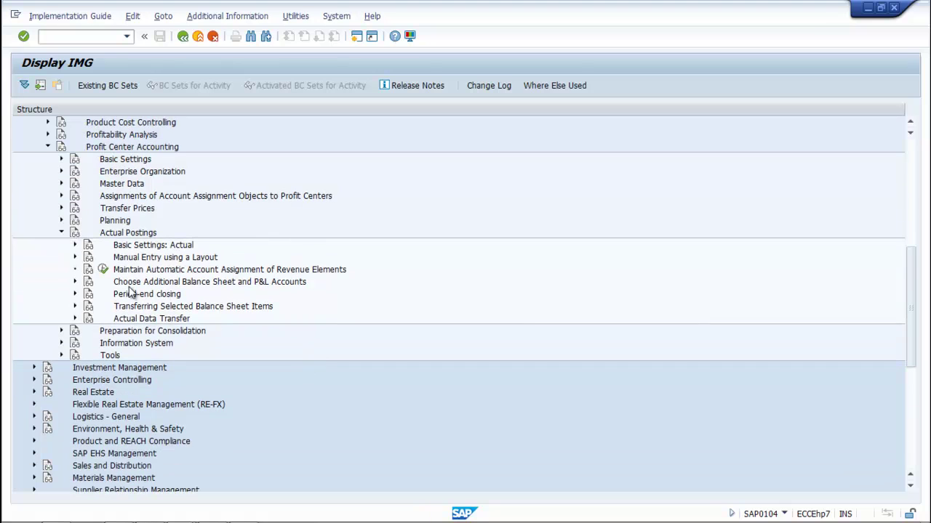
left_click(76, 245)
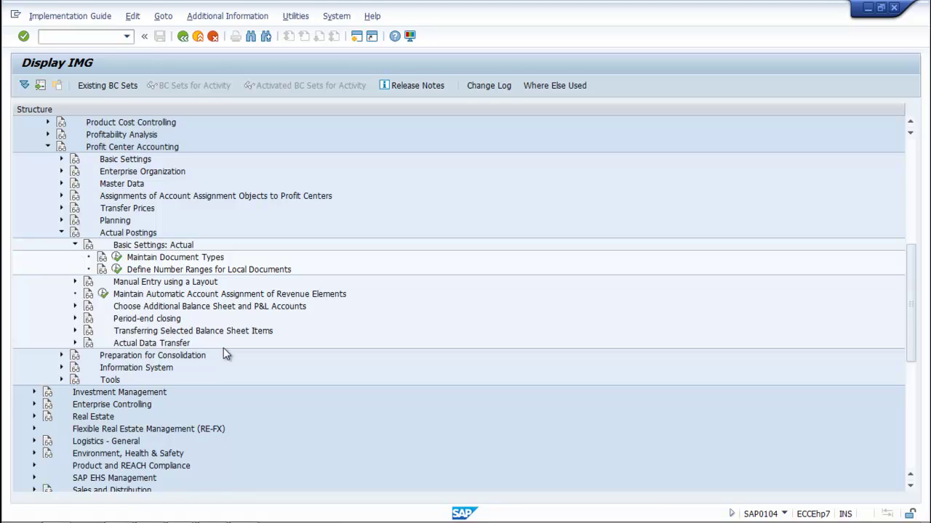
scroll(223, 348, "down", 1)
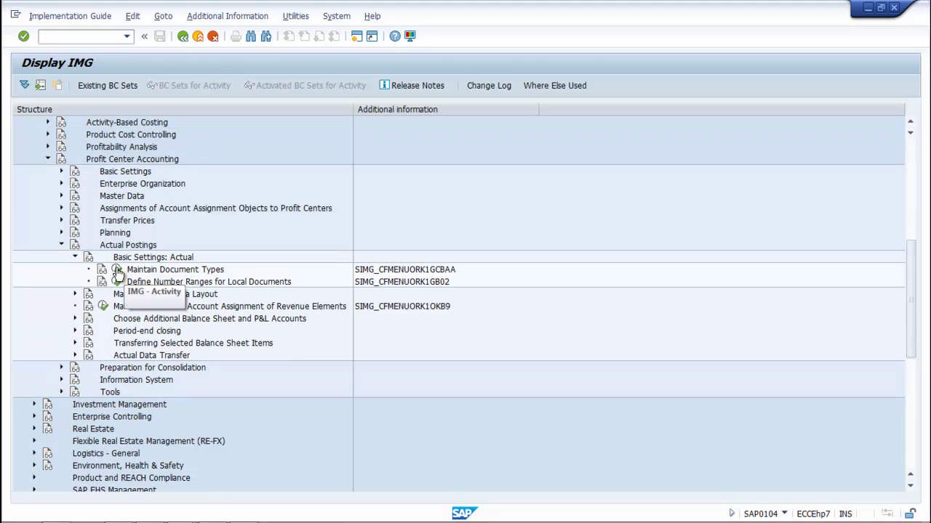
left_click(117, 271)
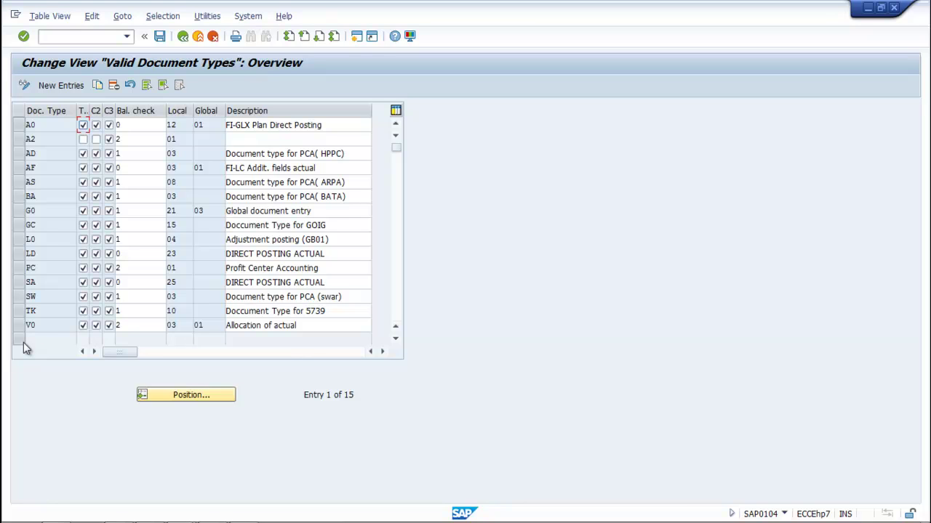
- Run transaction GCBX in a new session, display the locked document types, and return to the implementation guide
left_click(357, 37)
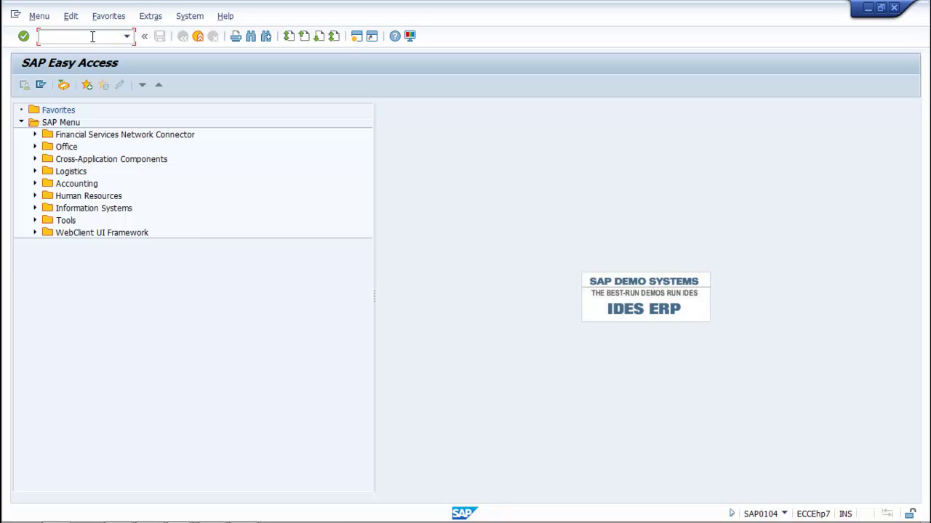
type("GCBX")
key("Return")
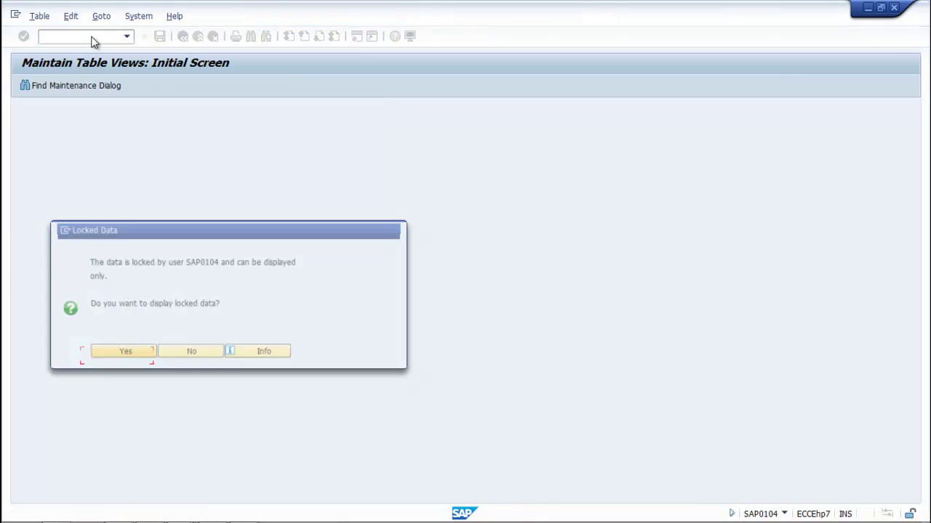
left_click(126, 357)
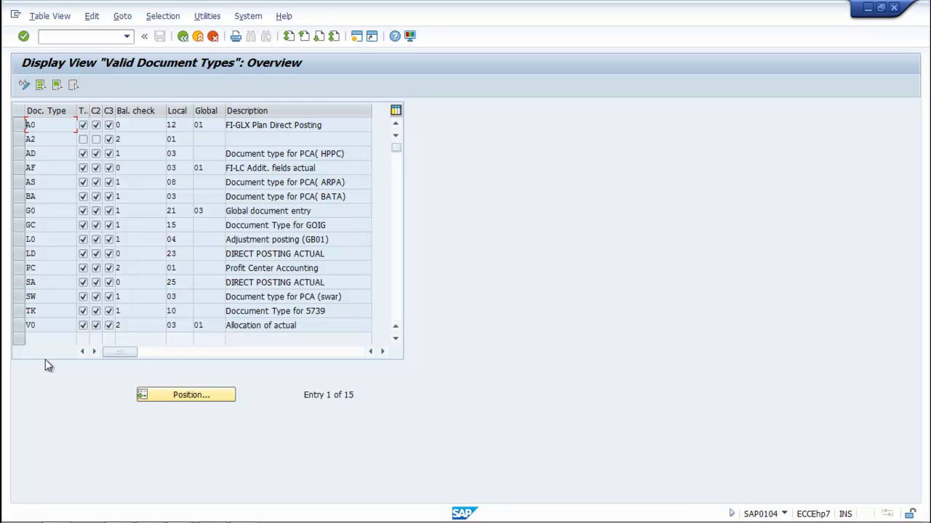
key("F3")
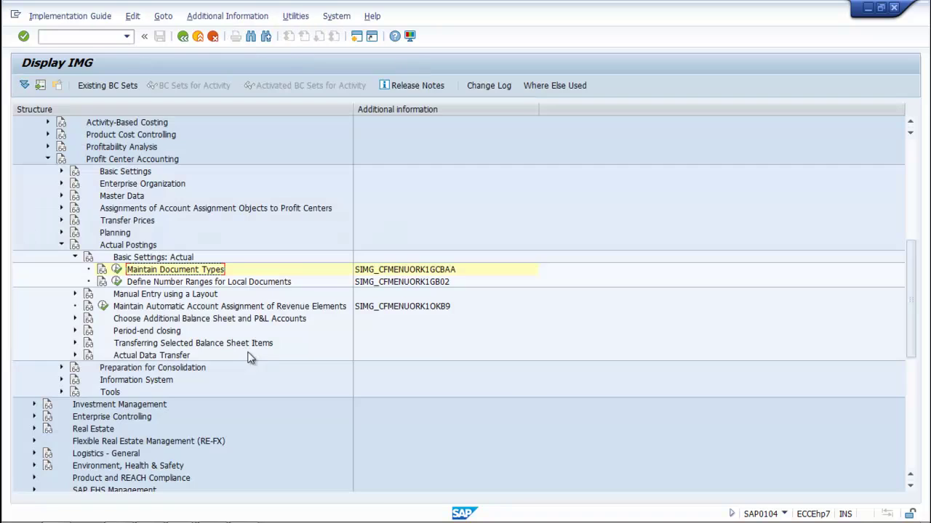
- Reopen the Maintain Document Types activity and start new entries for the valid document types
left_click(116, 269)
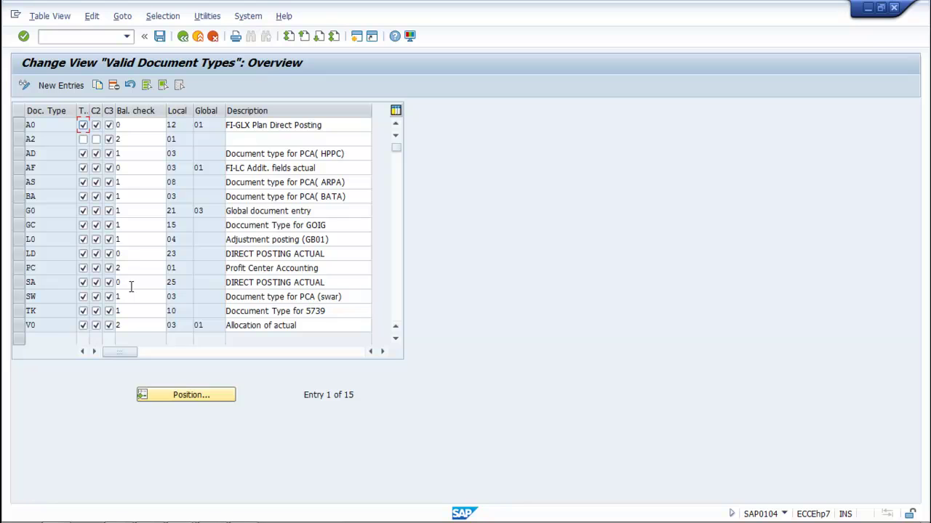
left_click(16, 126)
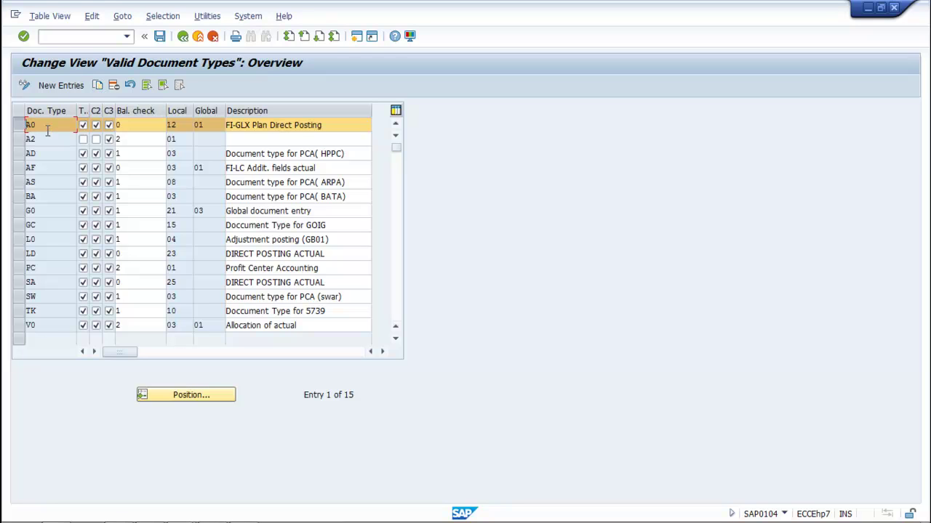
left_click(61, 85)
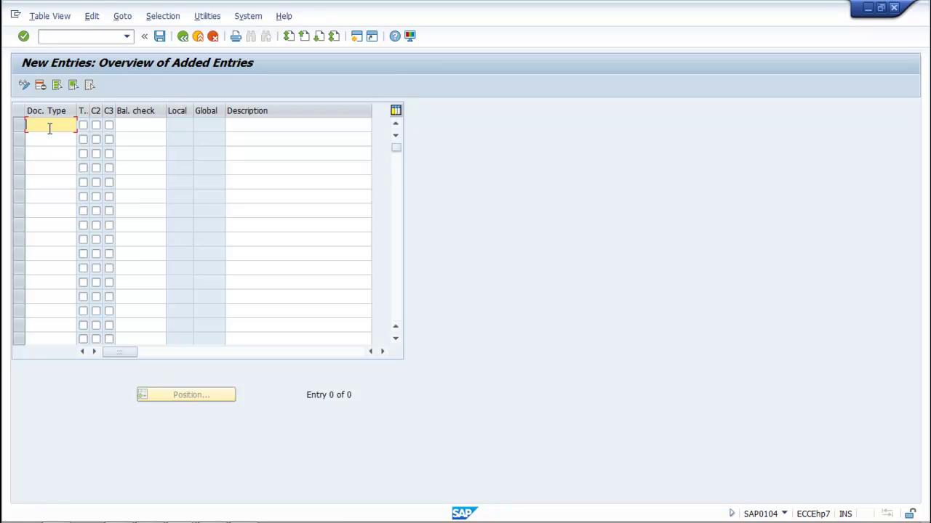
- Enter document type TA with all three currency options (T, C2, C3) enabled and balance check 0, Error if balance is not zero
type("IA")
left_click(83, 126)
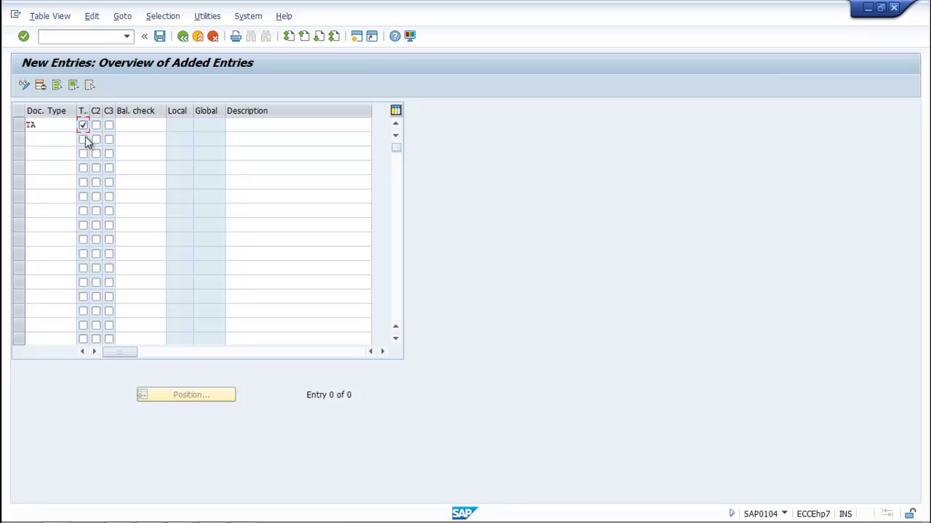
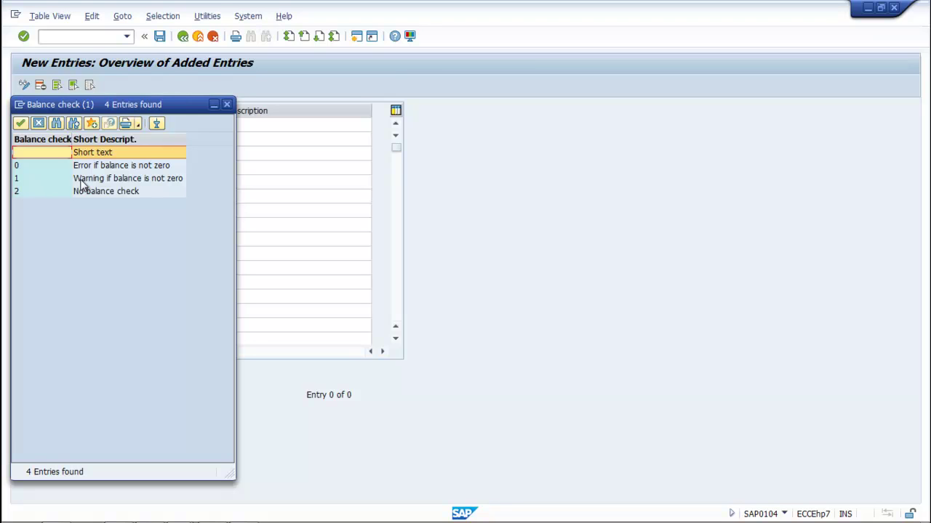
left_click(17, 168)
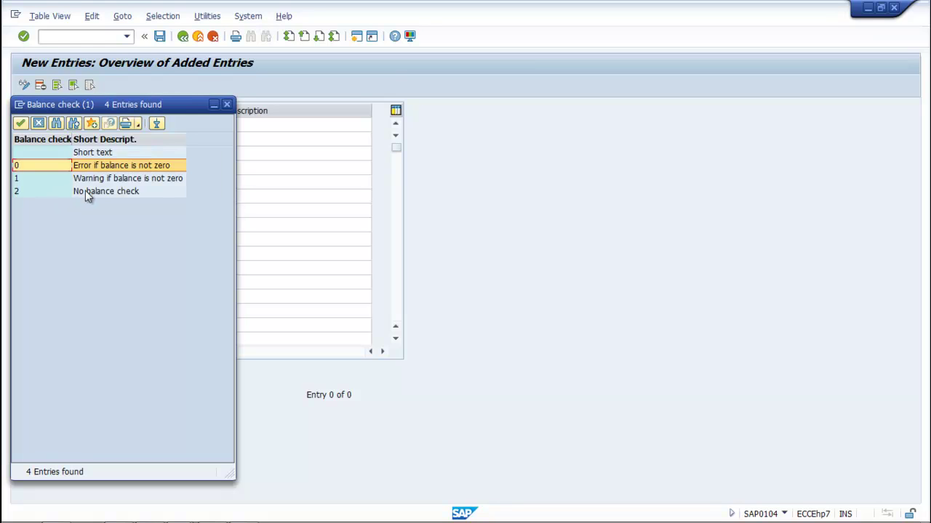
left_click(20, 124)
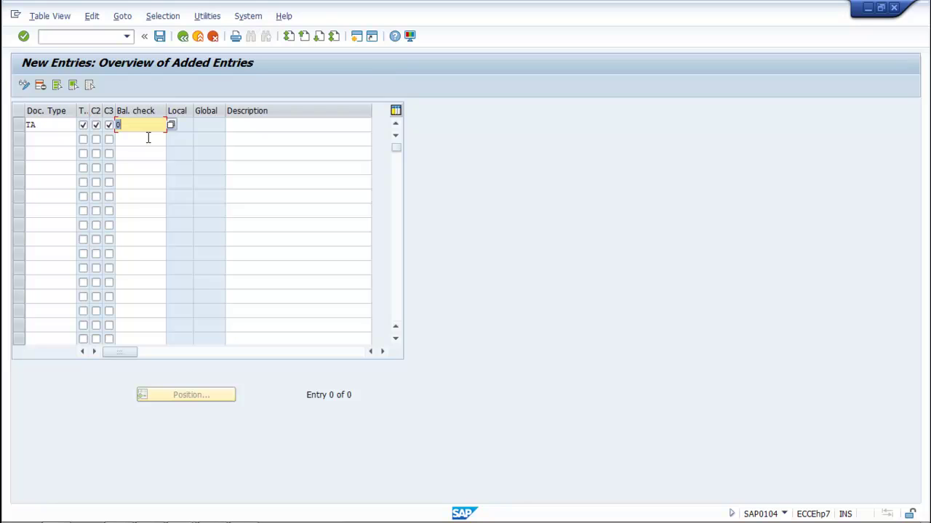
- Enter "DOC TYPE - CD FOR DAP [COVD]" as the new document type's description
left_click(243, 128)
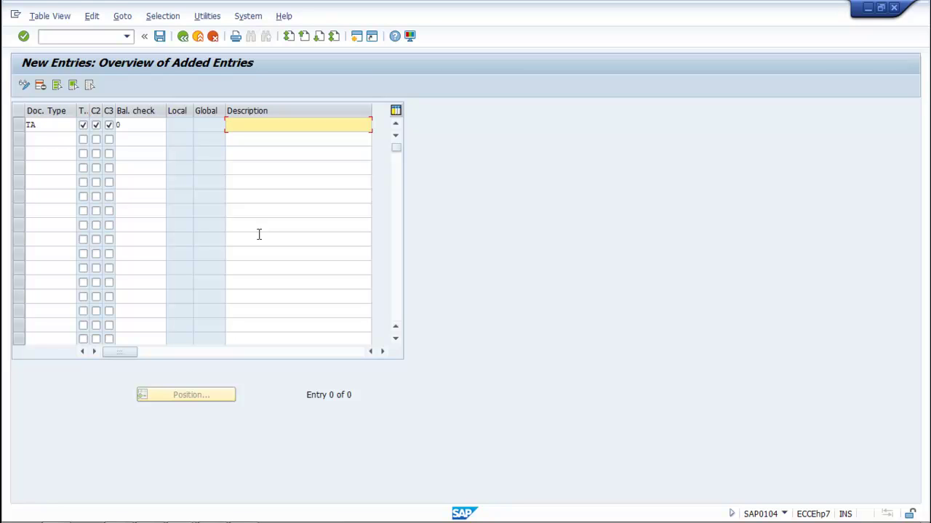
type("DOC TYPE - TA")
type("FOR DAP")
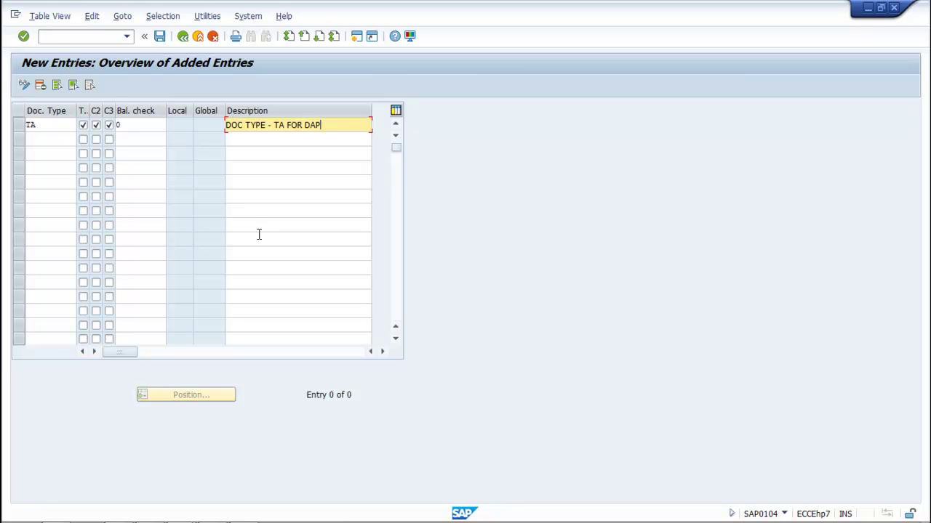
type("(co")
key("BackSpace")
key("BackSpace")
type("COVD]")
left_click_drag(284, 125, 275, 127)
type("CD")
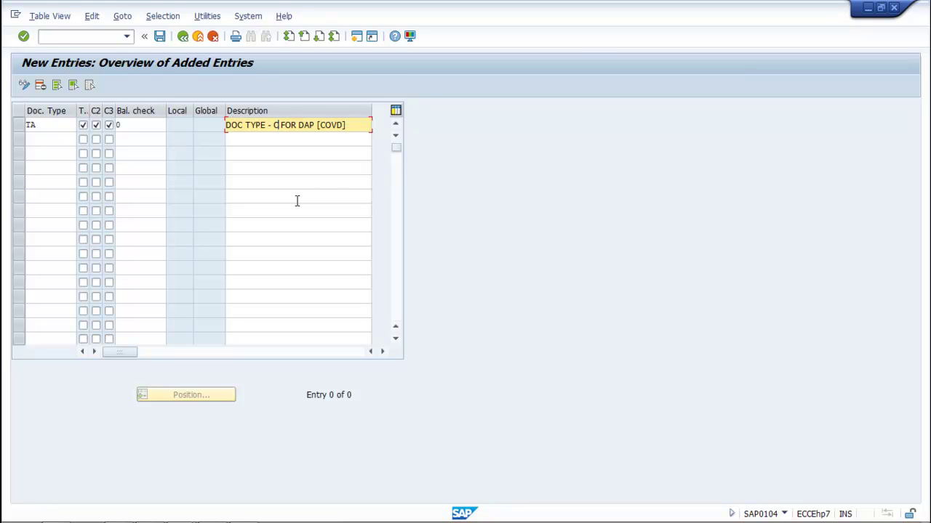
- Change the document type code to CD, save the entry under the FICO CONFIG customizing request, and leave the new entries
double_click(42, 125)
type("CD")
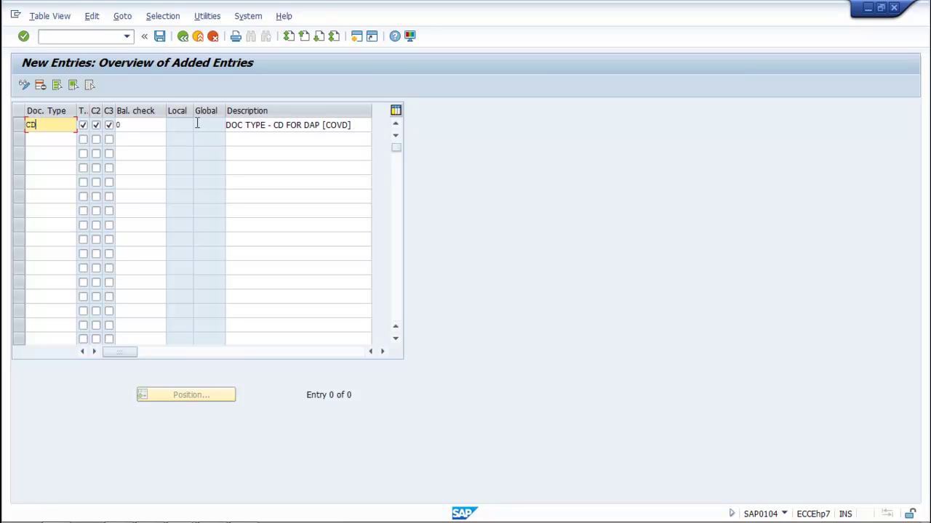
left_click(160, 35)
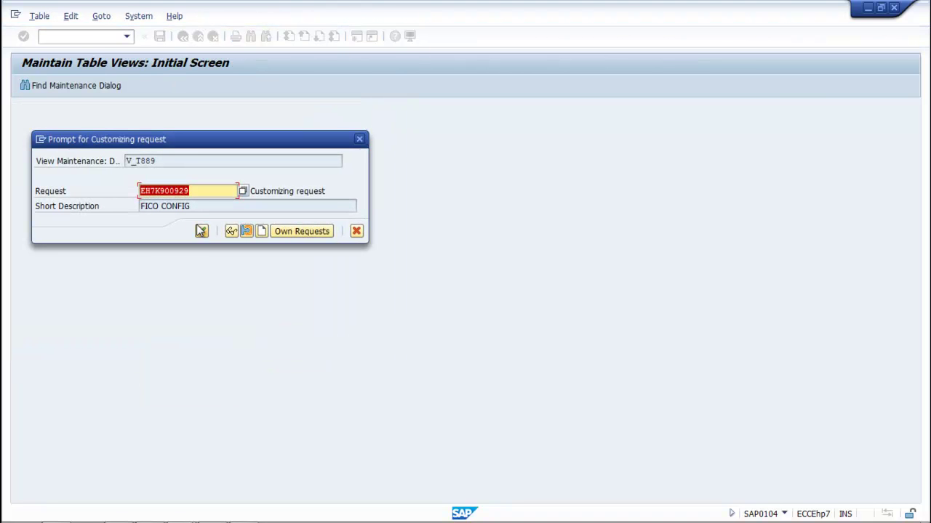
left_click(202, 231)
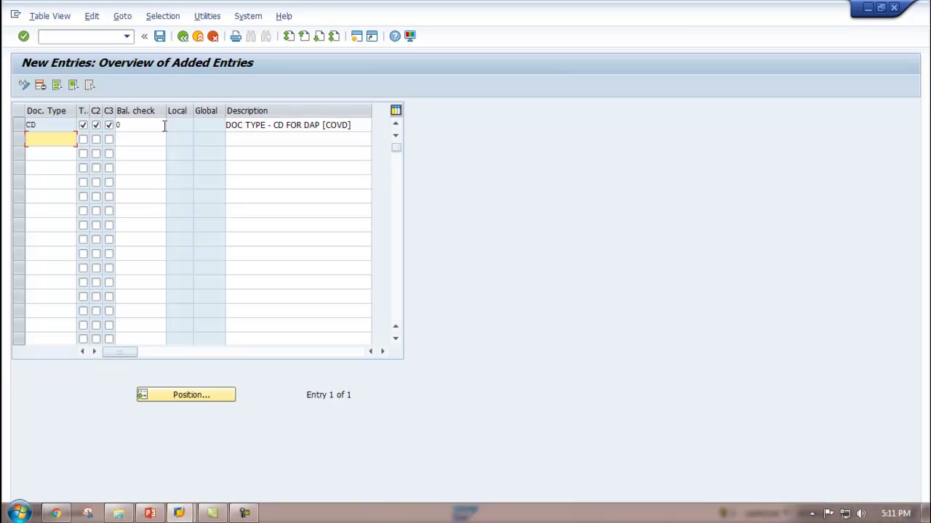
left_click(183, 37)
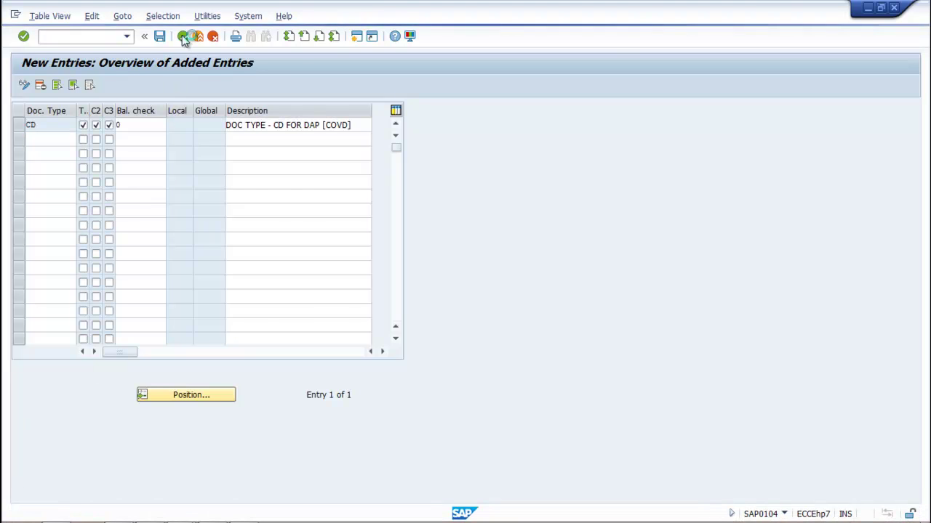